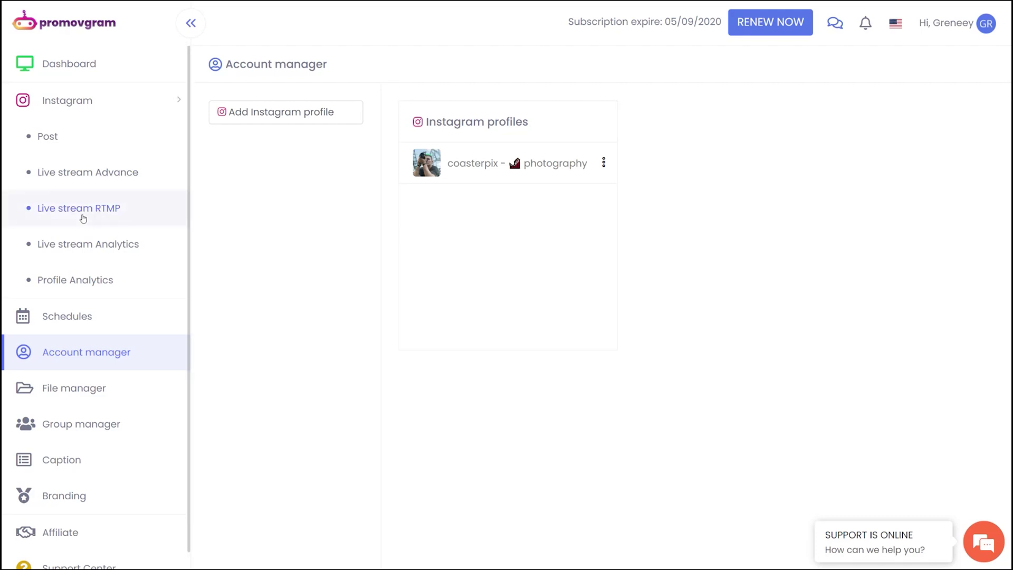
Step: Generate a stream on the Live stream RTMP page, copy its URL, and confirm and start streaming
click(67, 219)
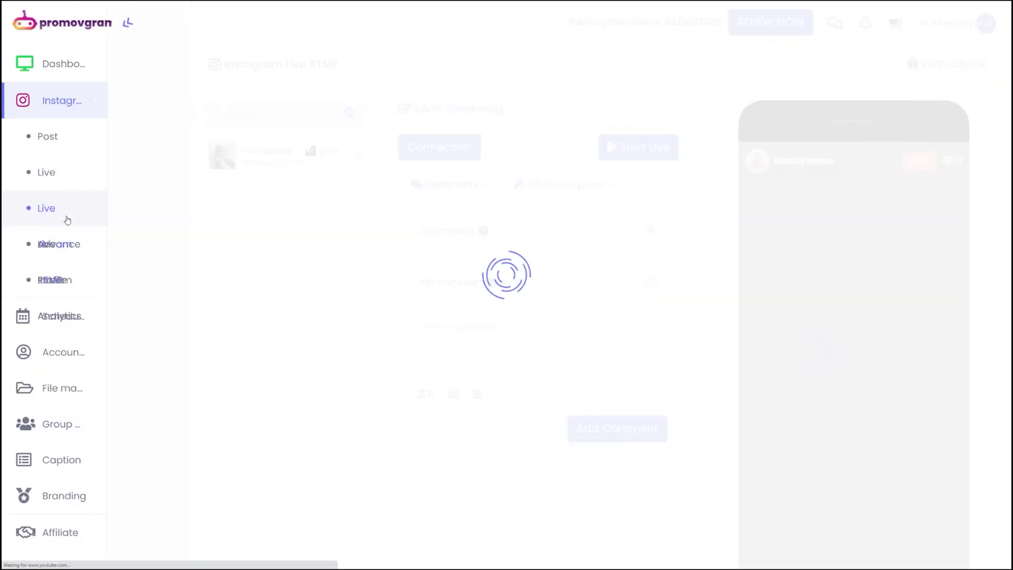
click(436, 164)
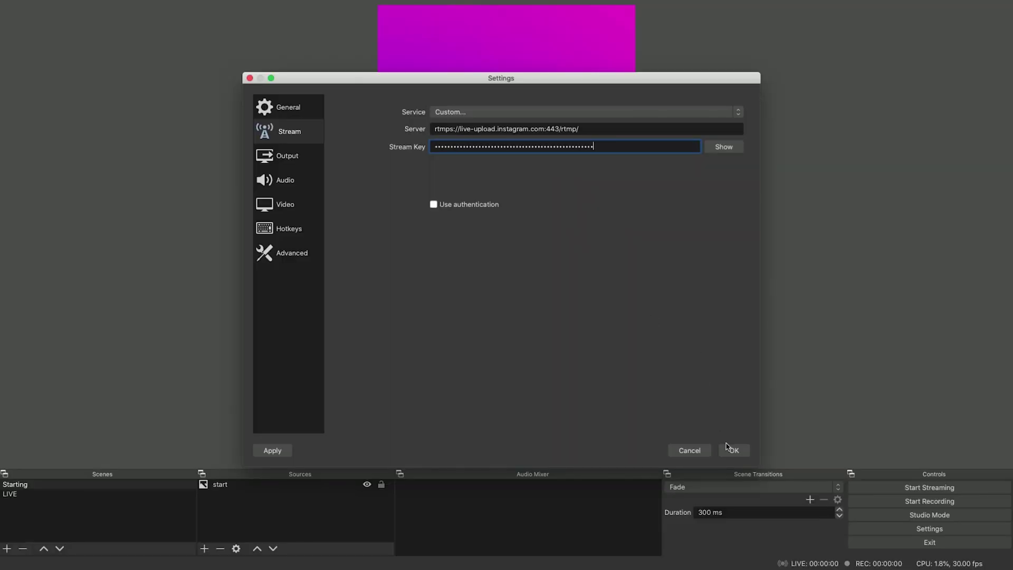
click(730, 450)
click(947, 490)
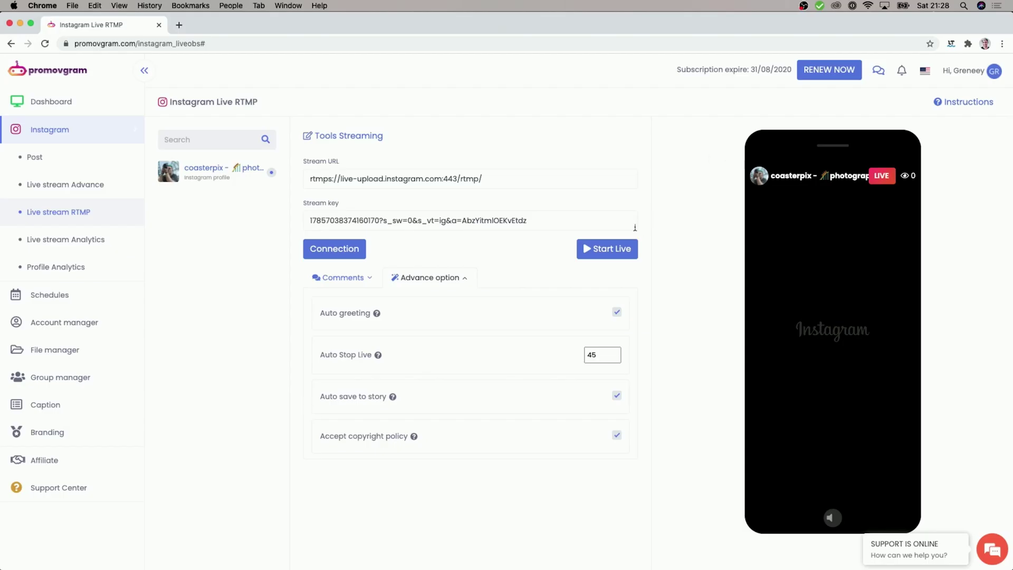
Step: Start the Instagram live broadcast with Start Live on the RTMP page
click(609, 251)
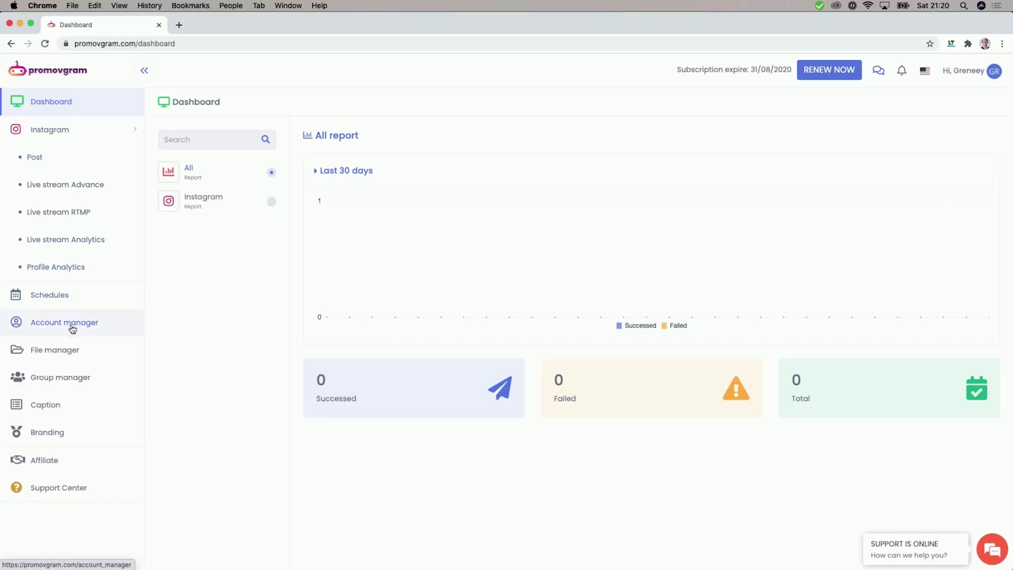
Step: Go to Account manager and begin adding a new Instagram profile
click(72, 328)
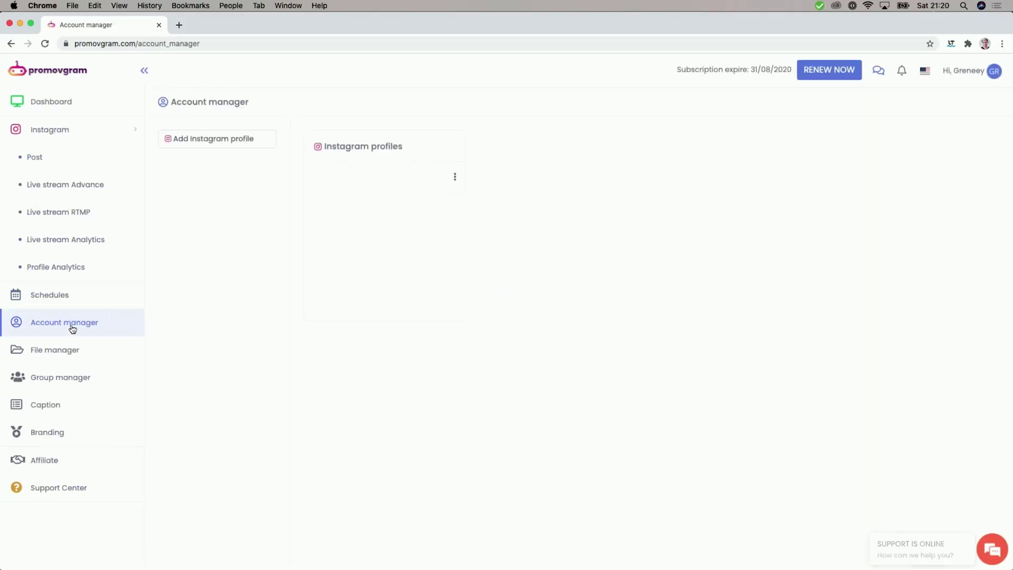
click(222, 144)
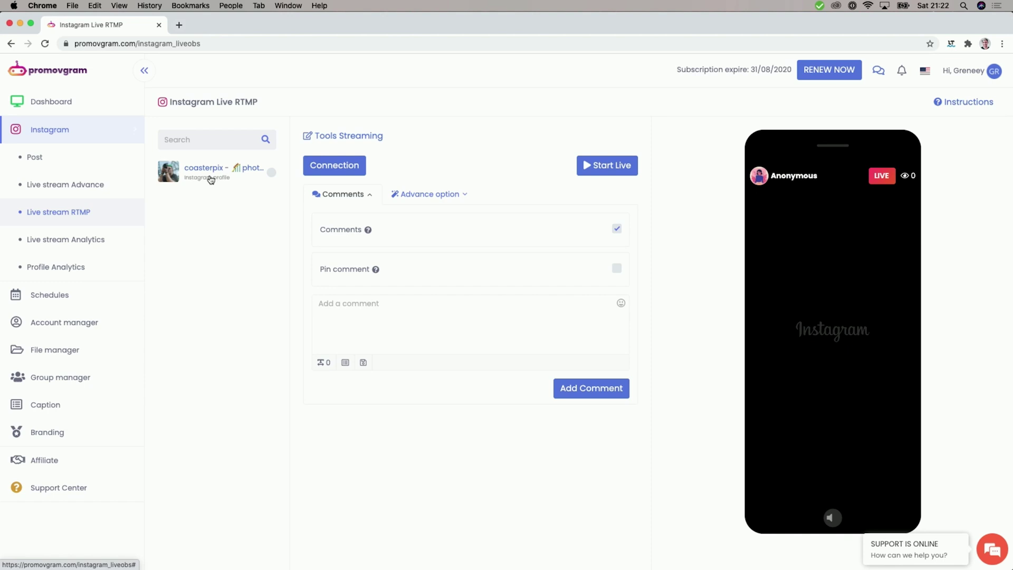
Step: Select the Instagram profile, reveal the advanced options, copy the stream URL, and switch to OBS
click(227, 178)
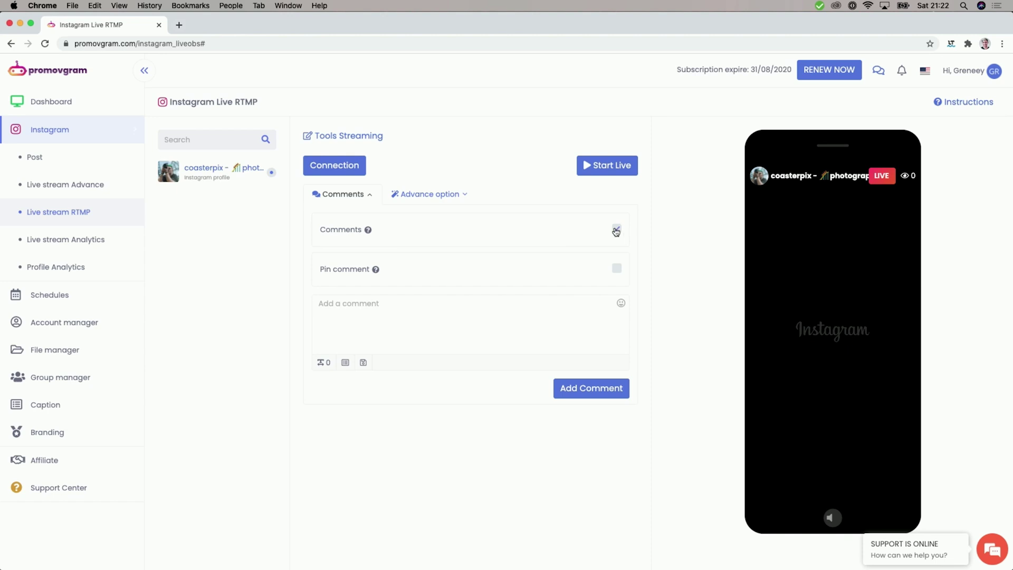
click(442, 198)
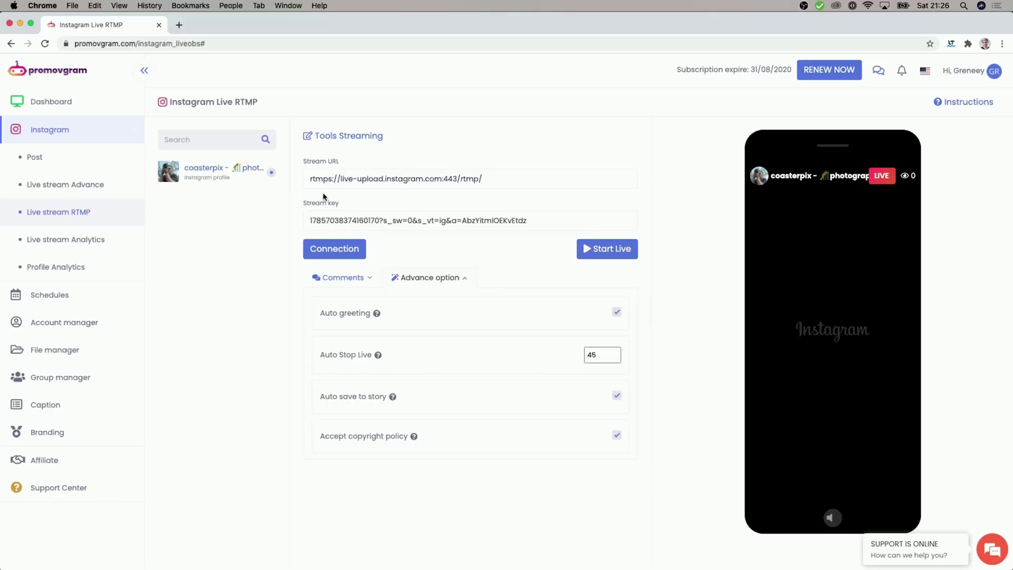
click(357, 176)
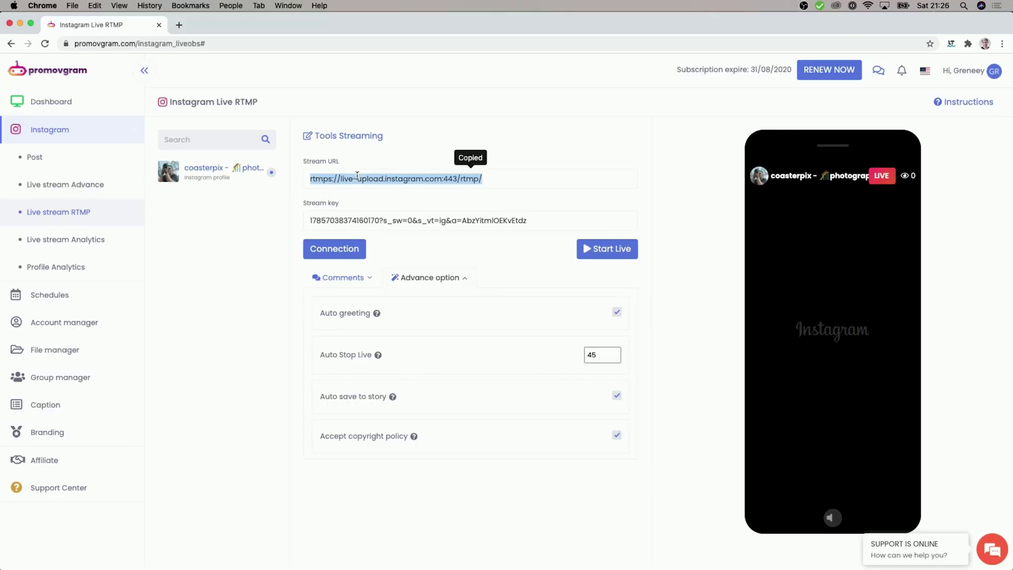
key(ctrl+Right)
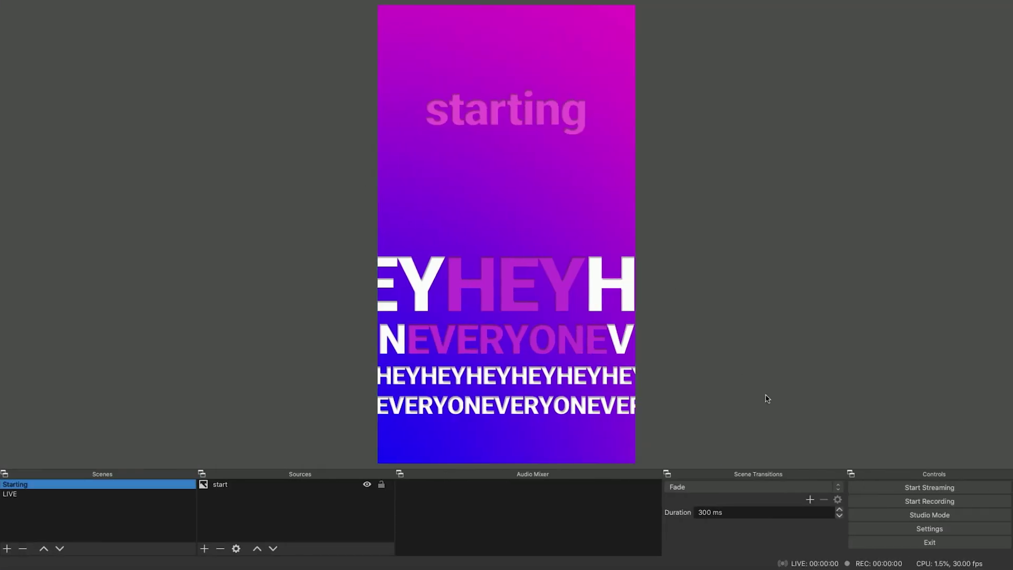
Step: Paste the copied Instagram RTMP URL into the Server field of OBS stream settings
click(907, 527)
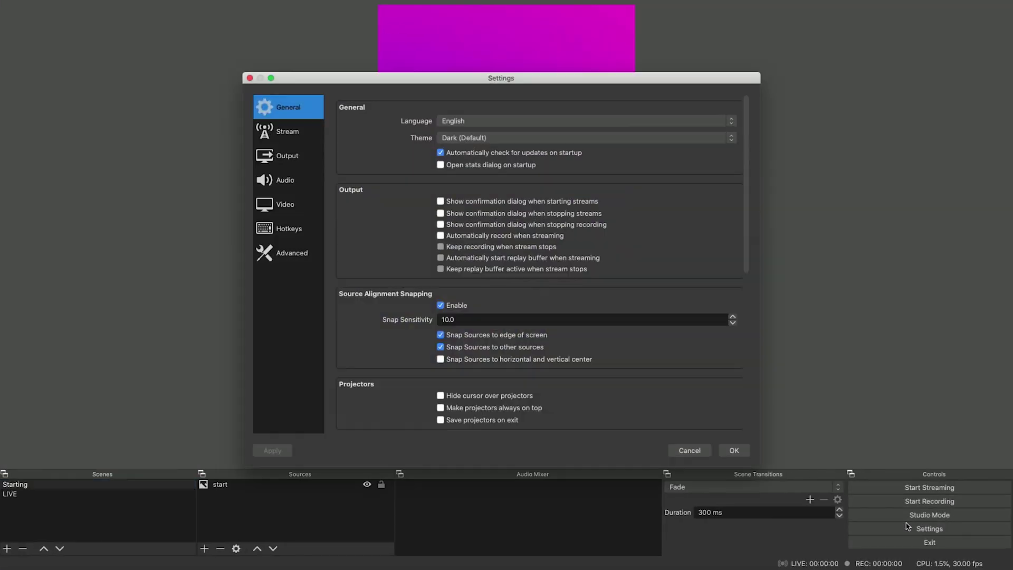
click(290, 136)
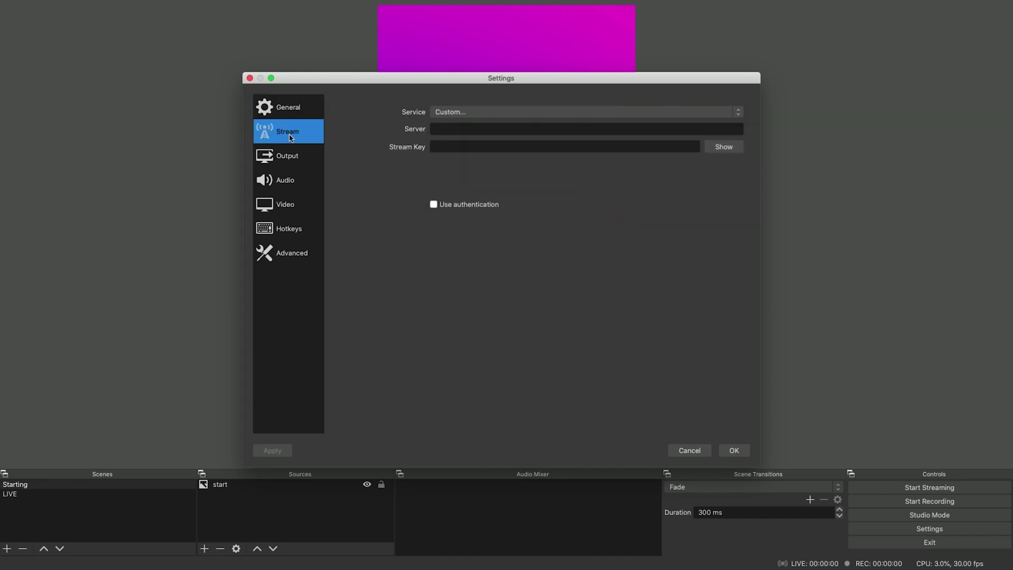
click(452, 132)
key(super+v)
Step: Paste Promovgram's stream key into OBS Stream Key, save the settings, and start streaming
key(ctrl+Left)
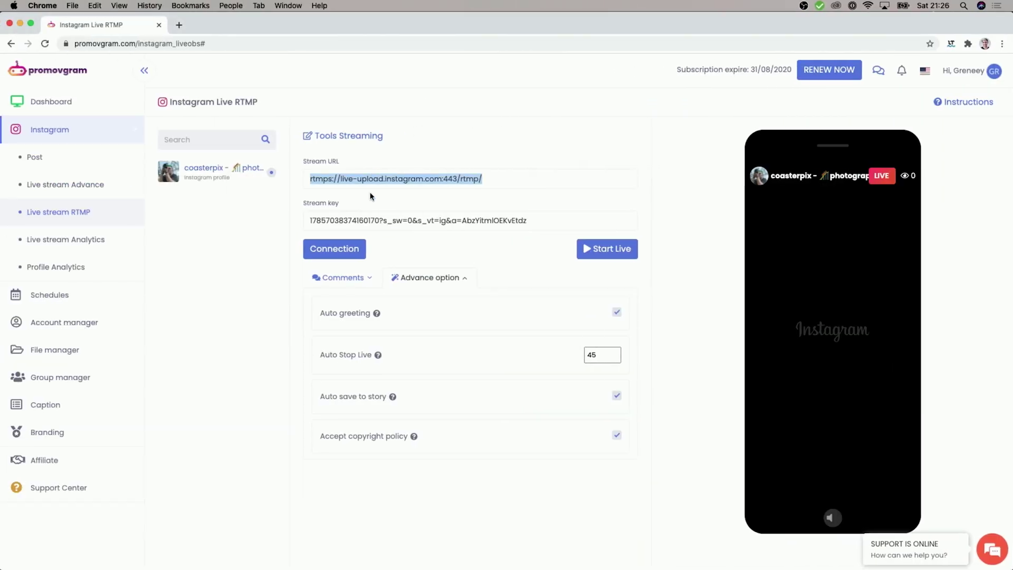
click(371, 214)
key(ctrl+Right)
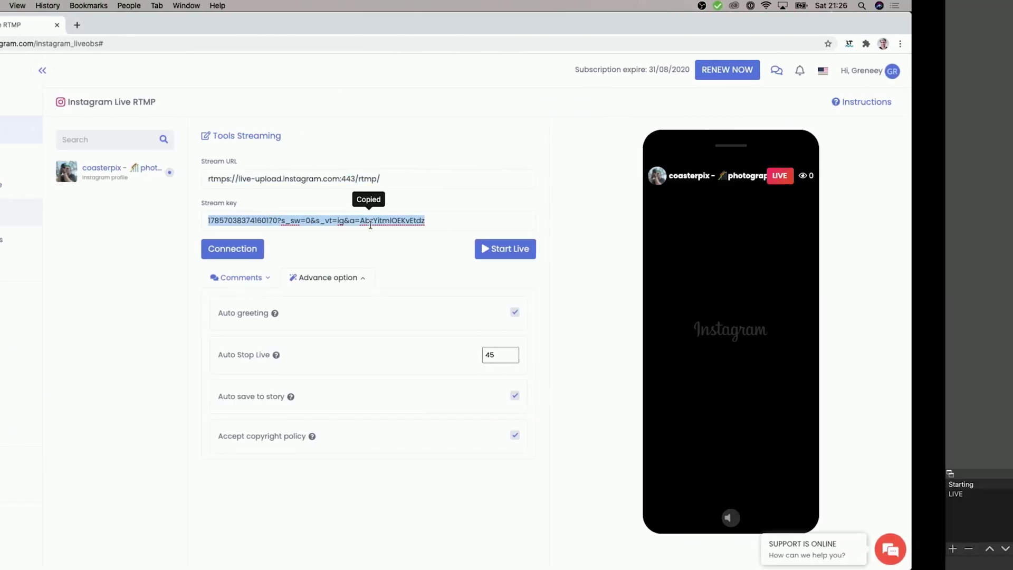
click(460, 142)
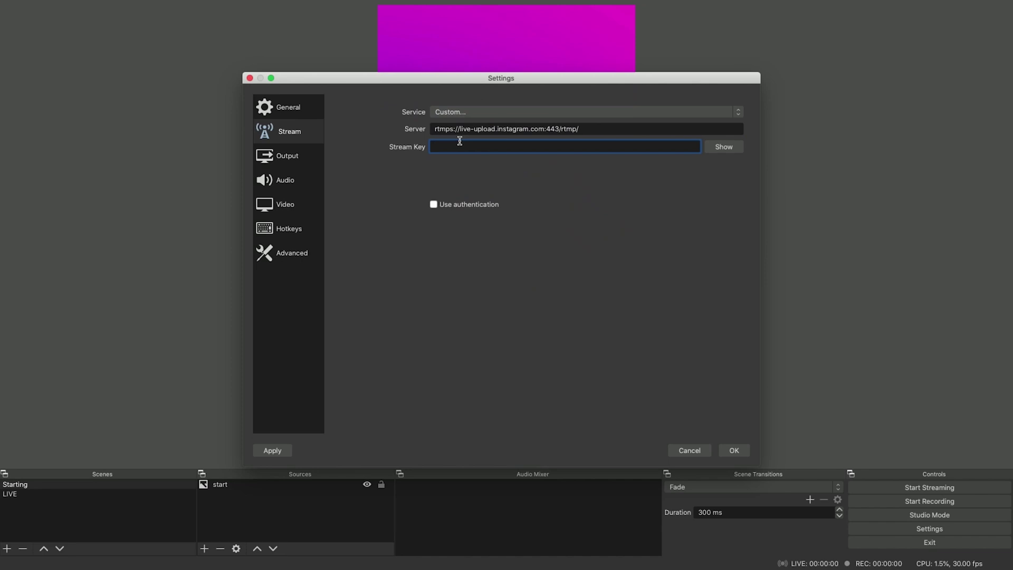
click(733, 450)
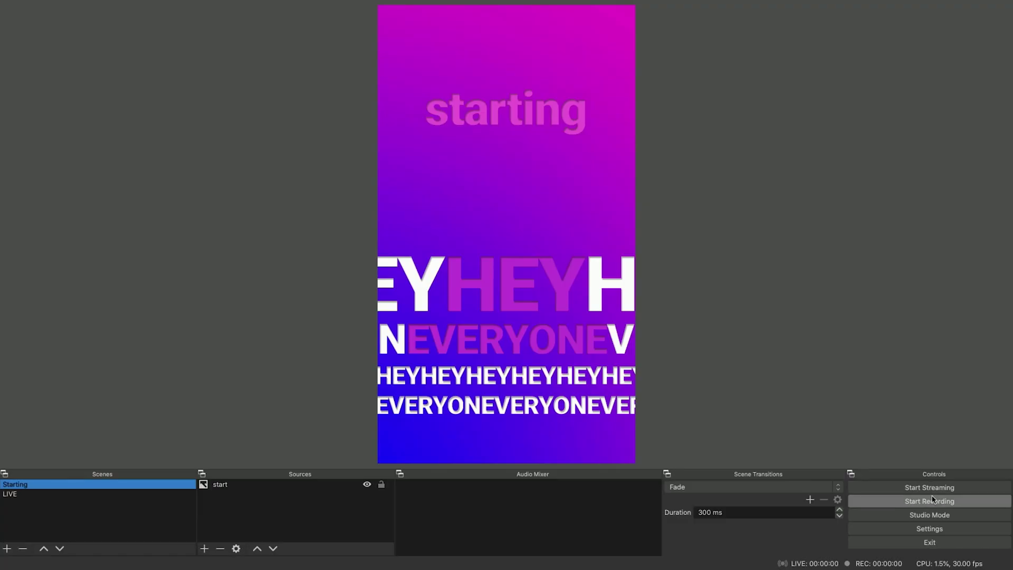
click(947, 491)
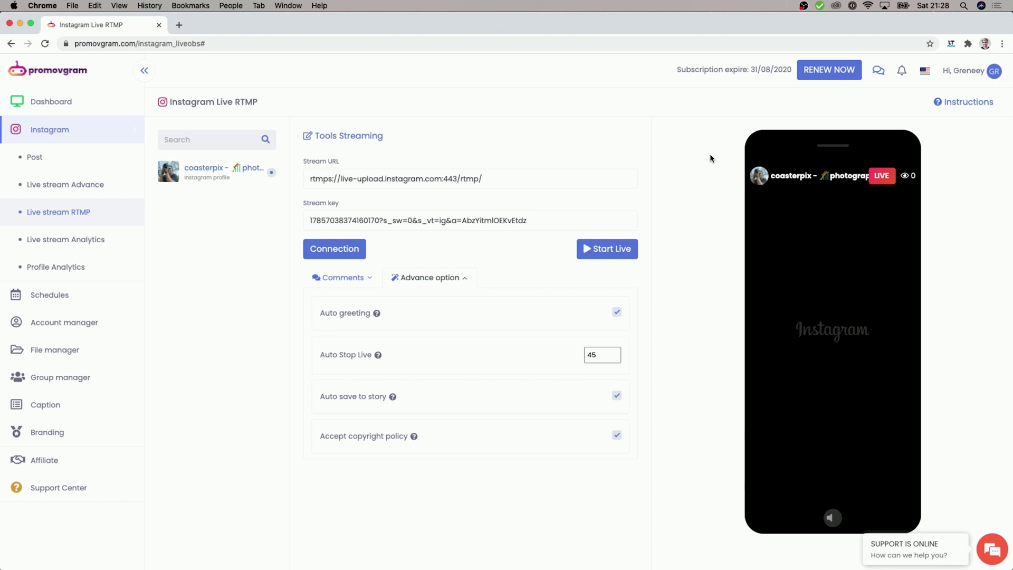
Step: Go live on Instagram with Start Live on Promovgram's RTMP page
click(608, 251)
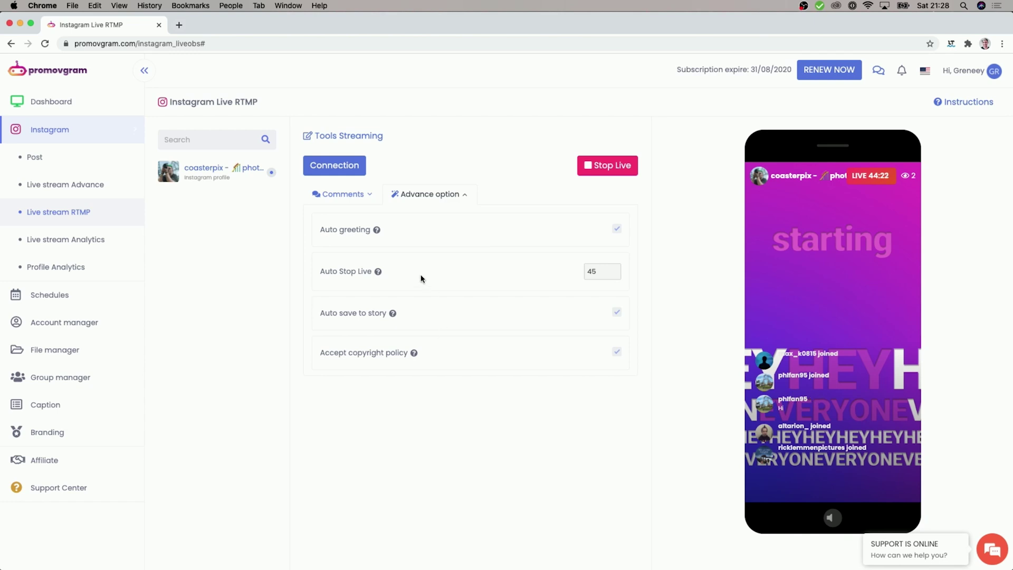
Step: Insert the saved caption 'Hello every one!' into the comment box and post it to the live
click(349, 203)
click(366, 319)
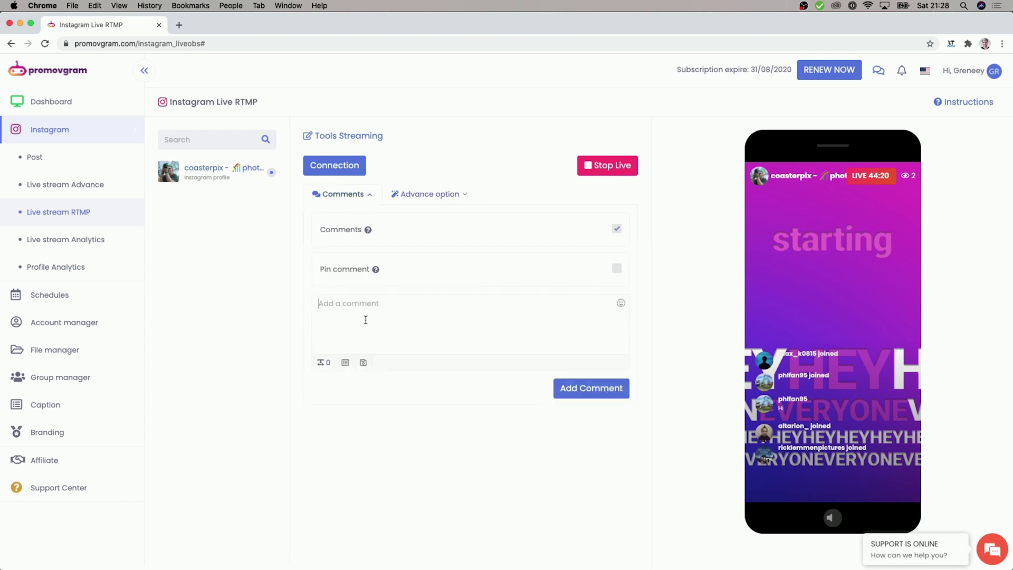
click(346, 363)
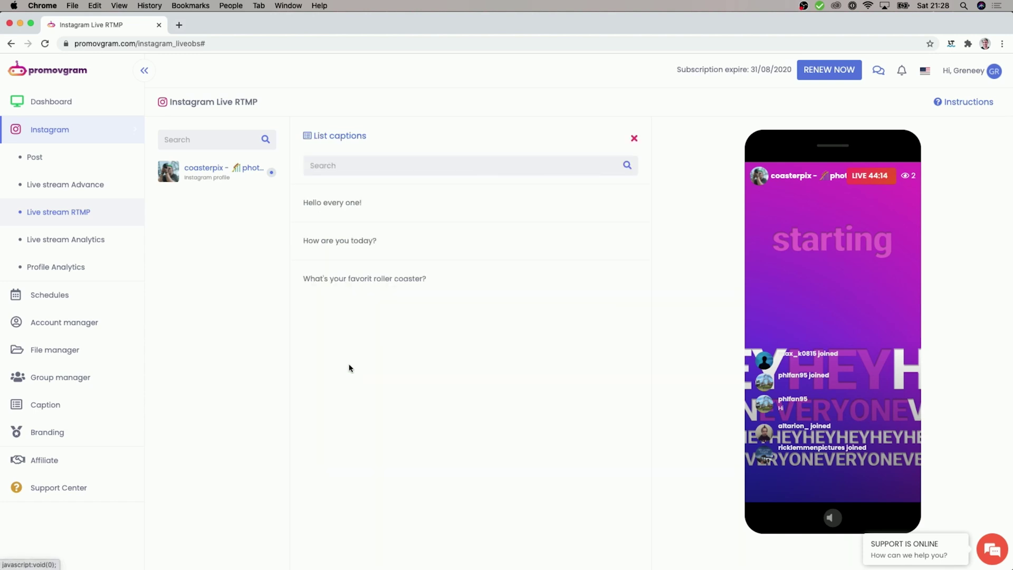
click(340, 211)
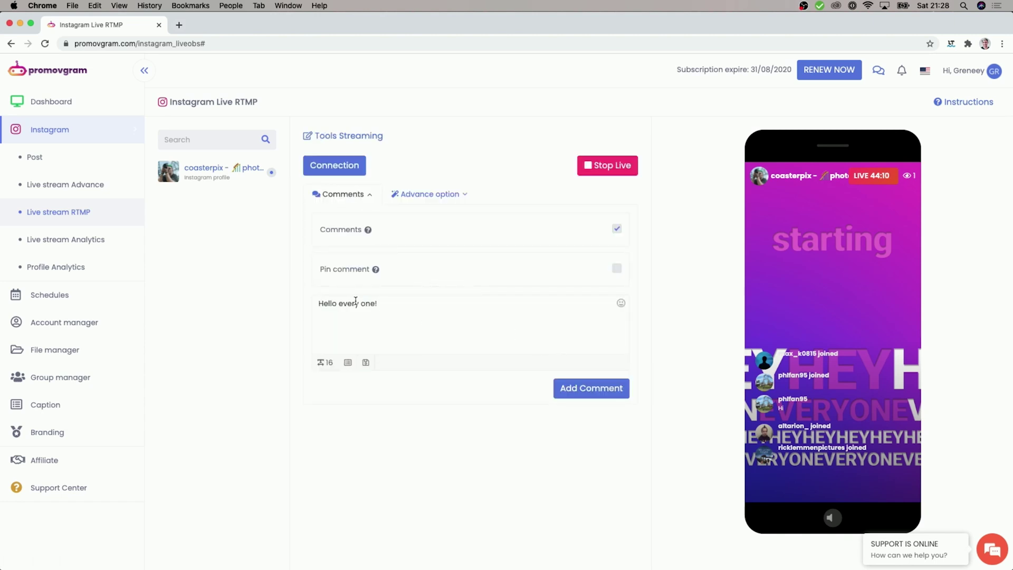
click(458, 315)
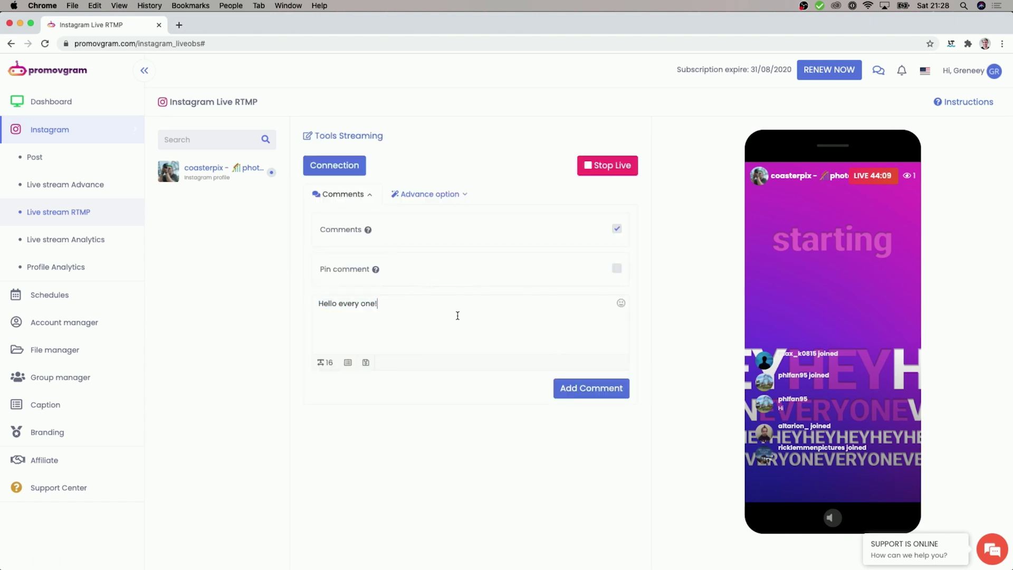
click(576, 394)
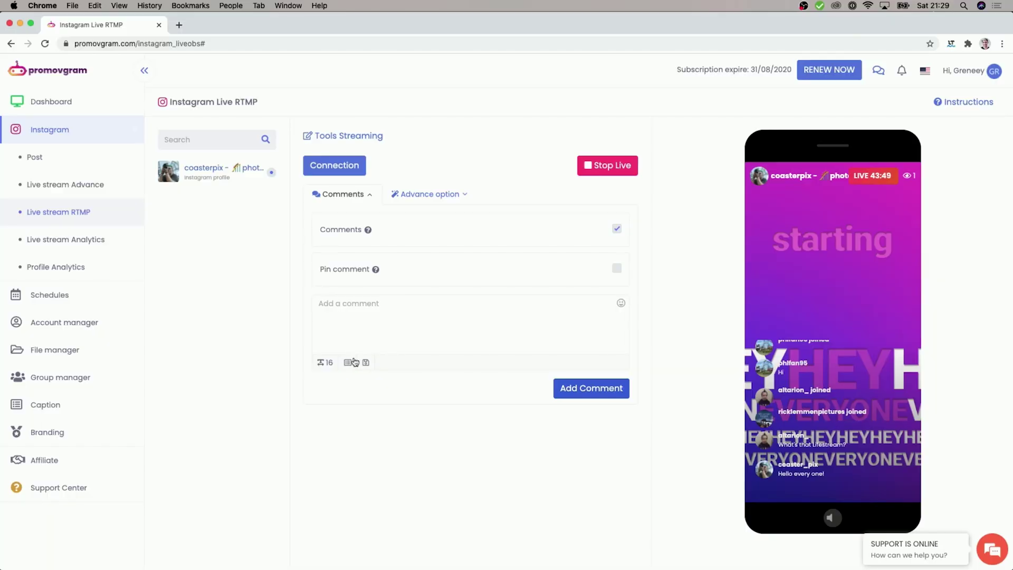
Step: Insert the saved 'How are you today?' caption and post it as a pinned comment
click(346, 362)
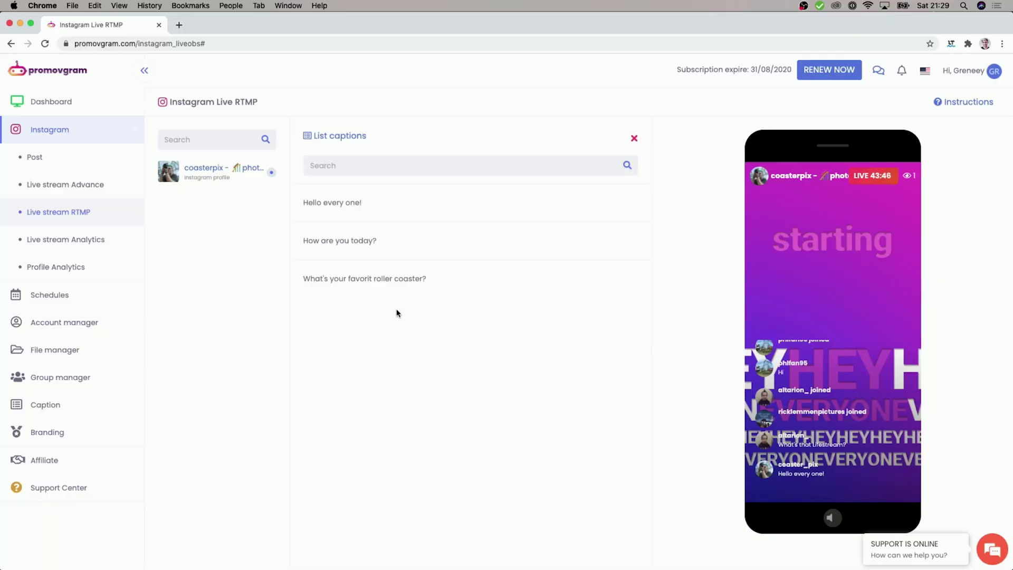
click(361, 250)
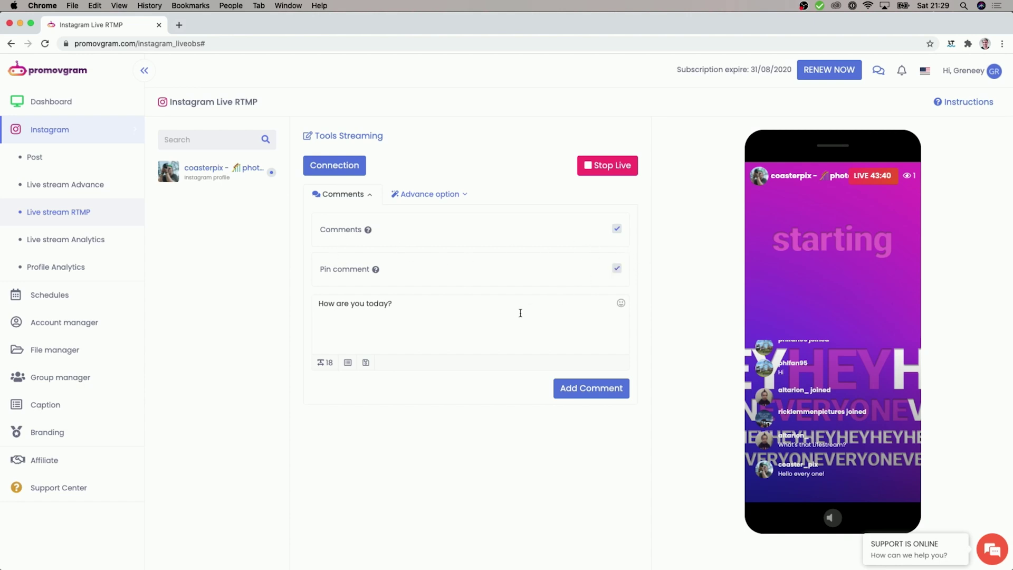
click(591, 386)
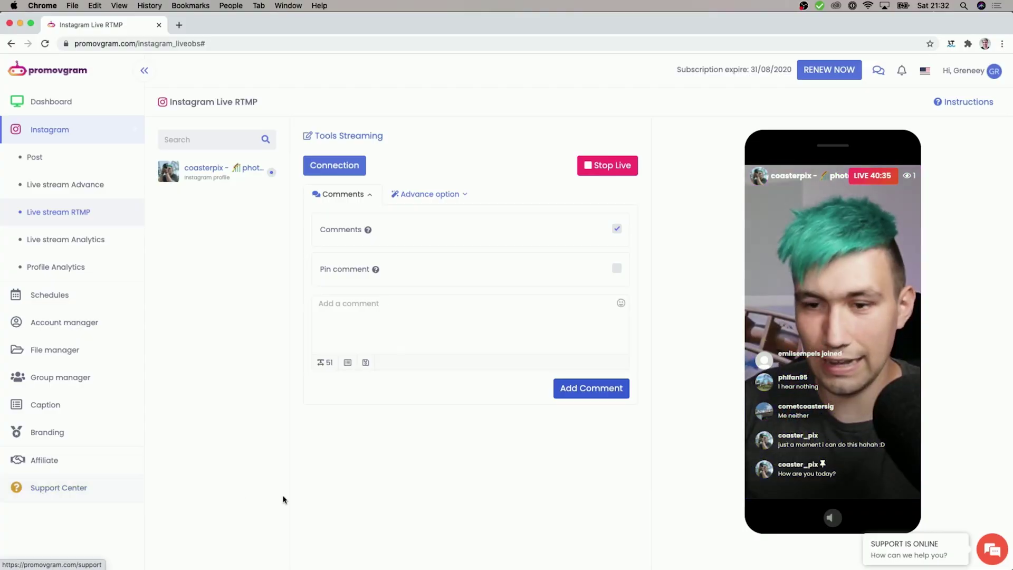
Step: Stop the OBS stream and return to the Promovgram live page in the browser
mouse_move(783, 395)
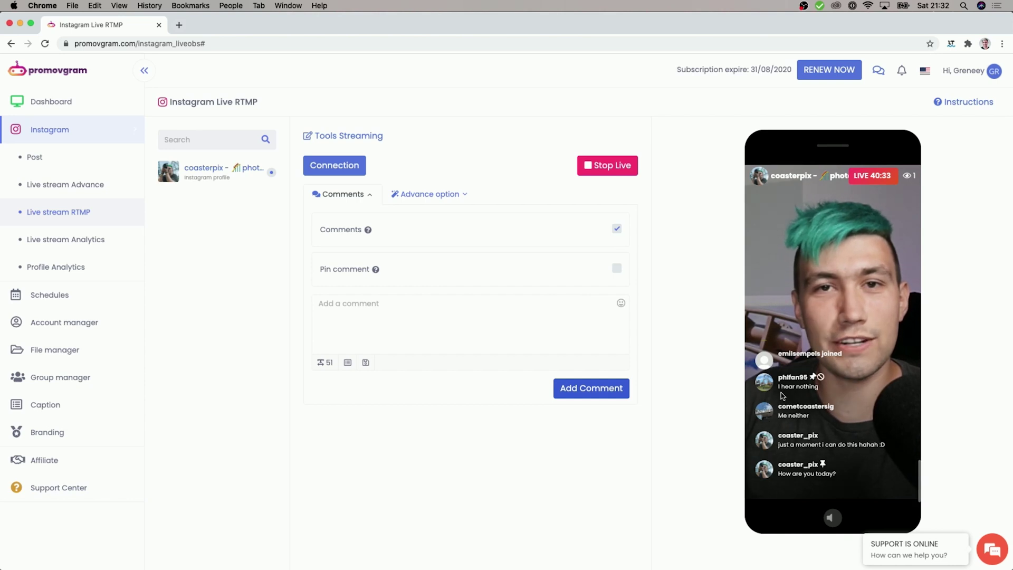
scroll(787, 397, up, 2)
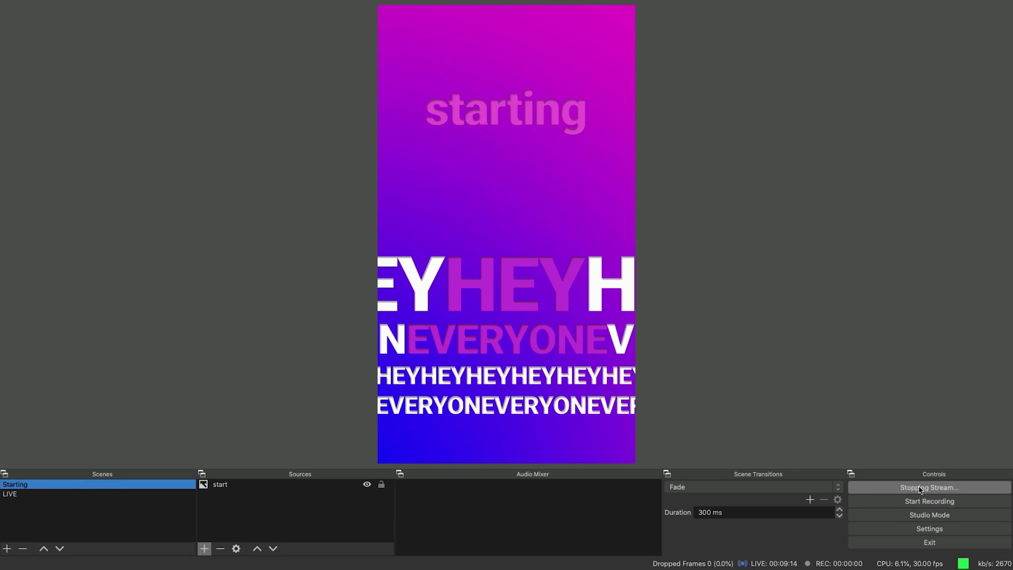
key(ctrl+Left)
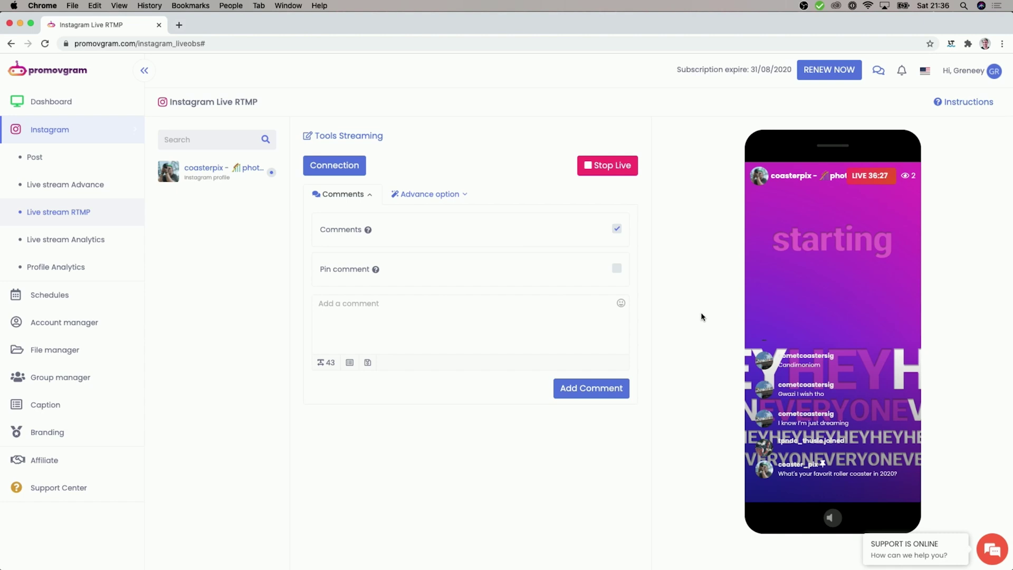
Step: Stop the Instagram live and choose Yes to keep it on Instagram for 24 hours
click(616, 169)
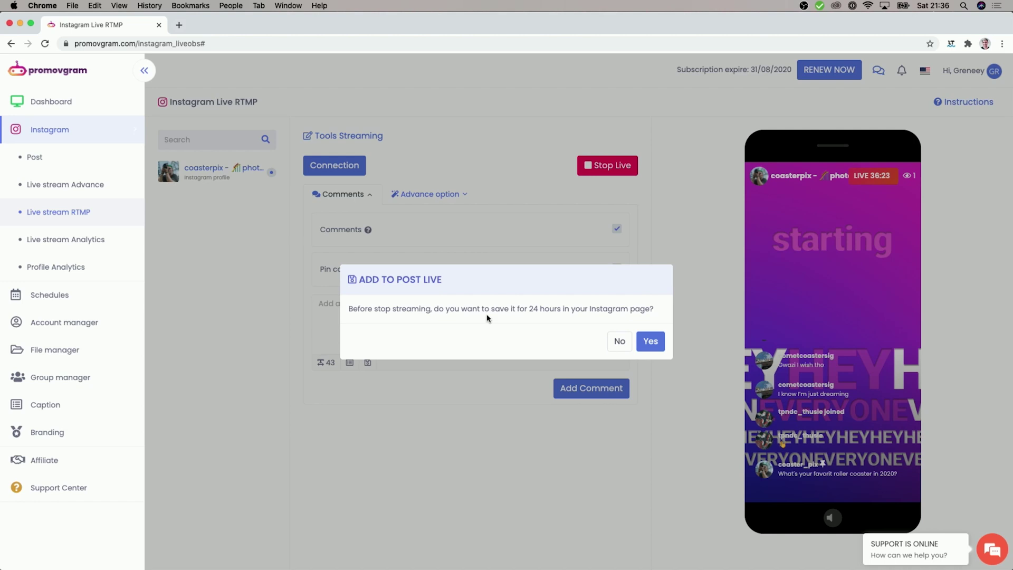
click(651, 342)
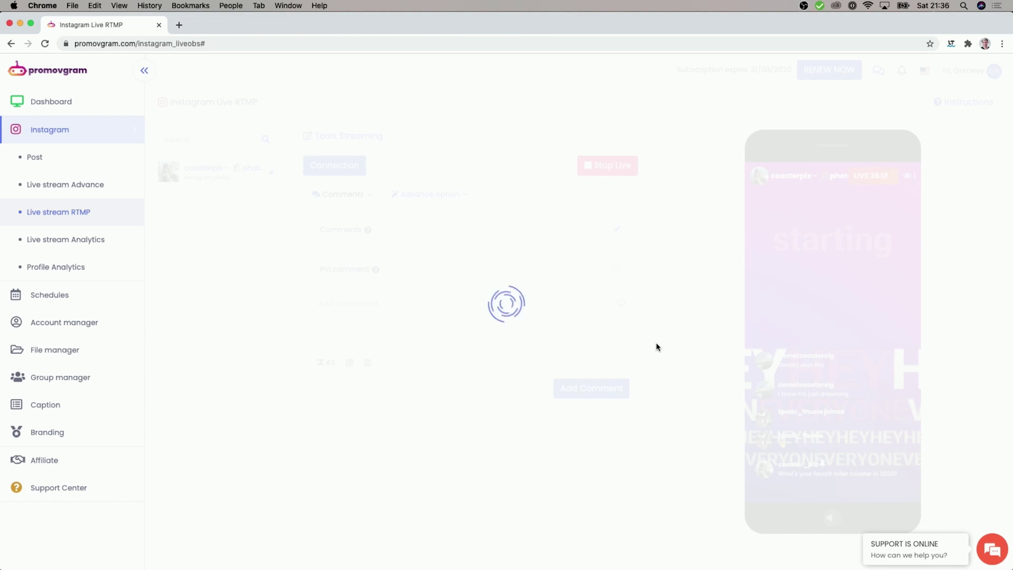